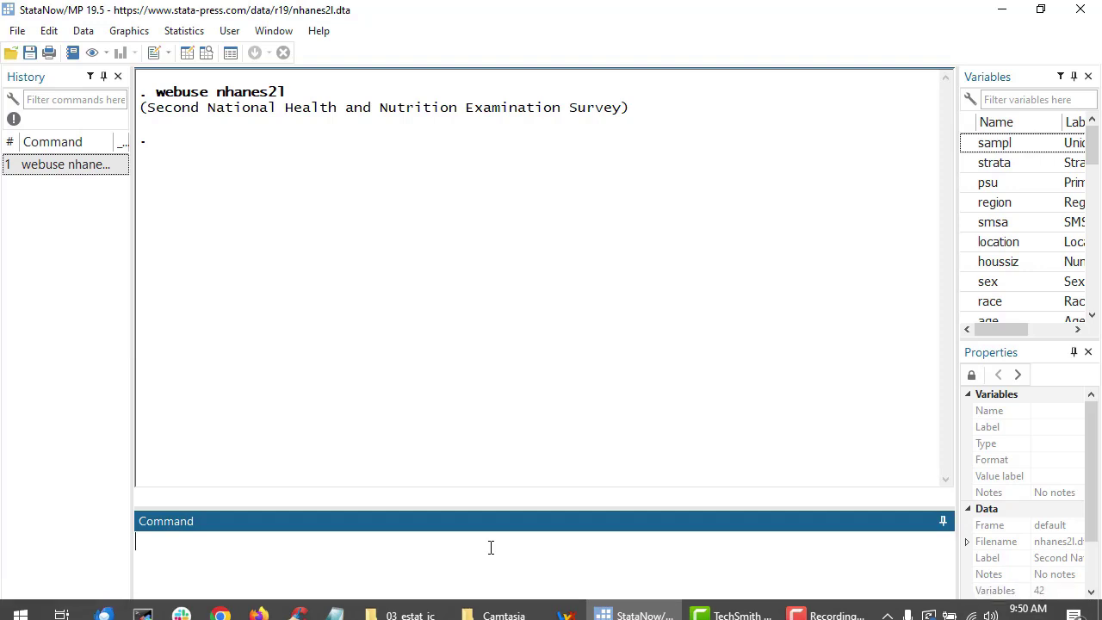
# Fit a linear regression of bpsystol on the categorical predictor i.hlthstat
pyautogui.write('gress bpsystol i.hlthstat')
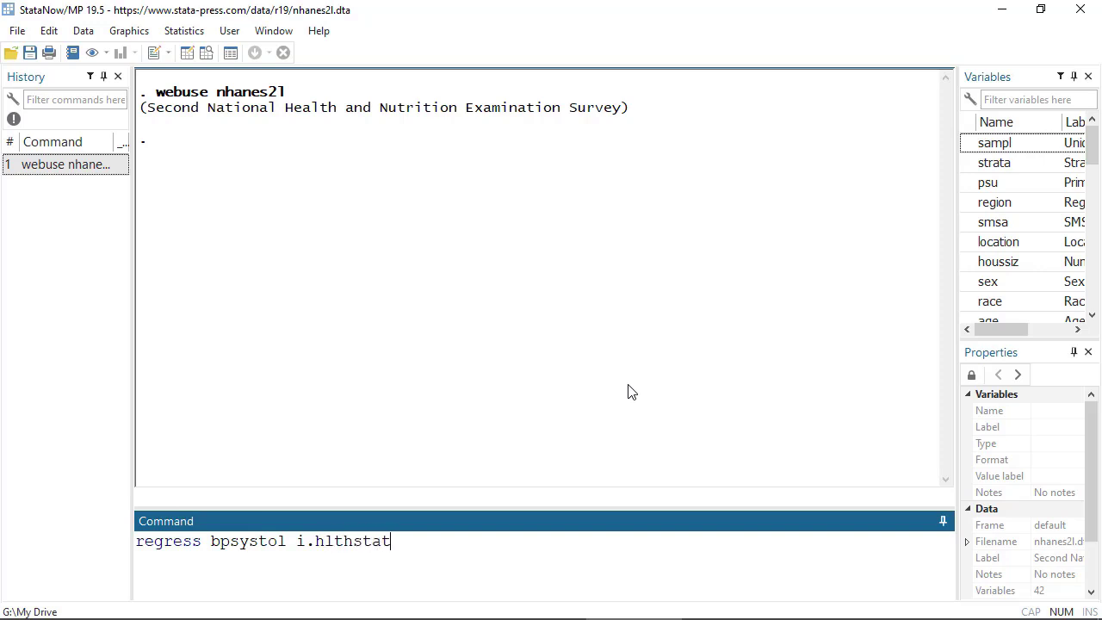
pyautogui.press('Return')
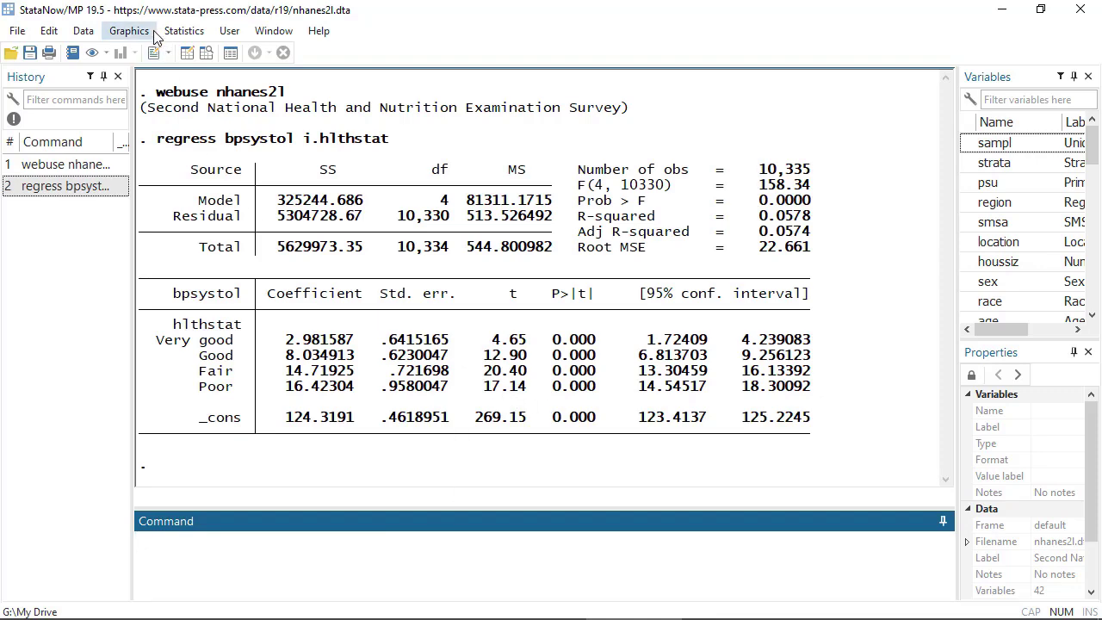
# Report Akaike's and Bayesian information criteria for the regression through the postestimation dialog, and bring the results window to the front
pyautogui.click(179, 31)
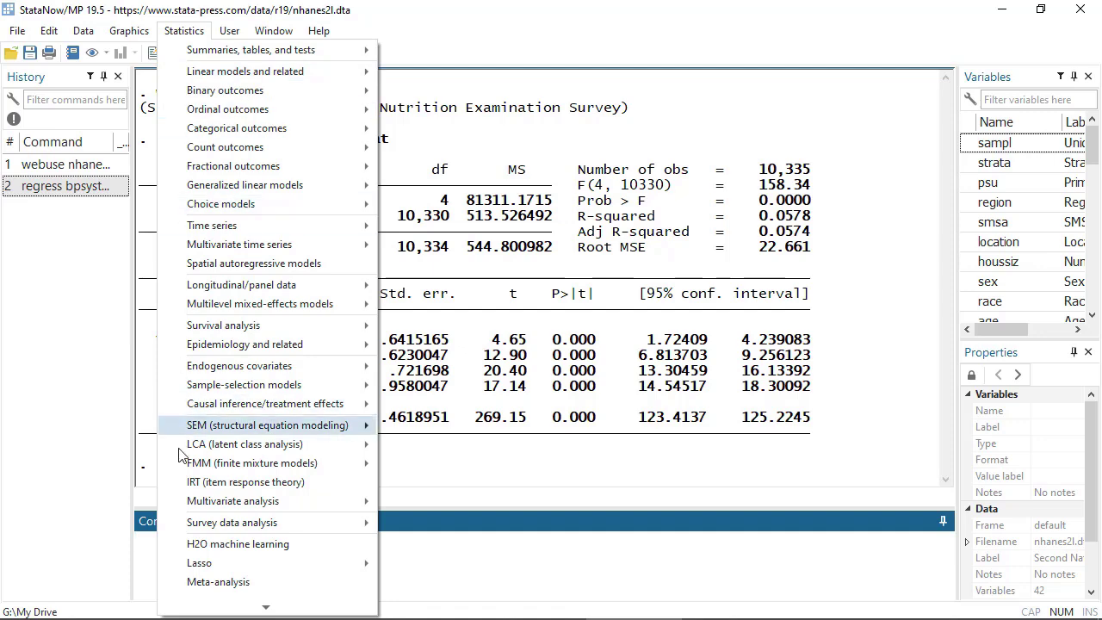
pyautogui.moveTo(176, 610)
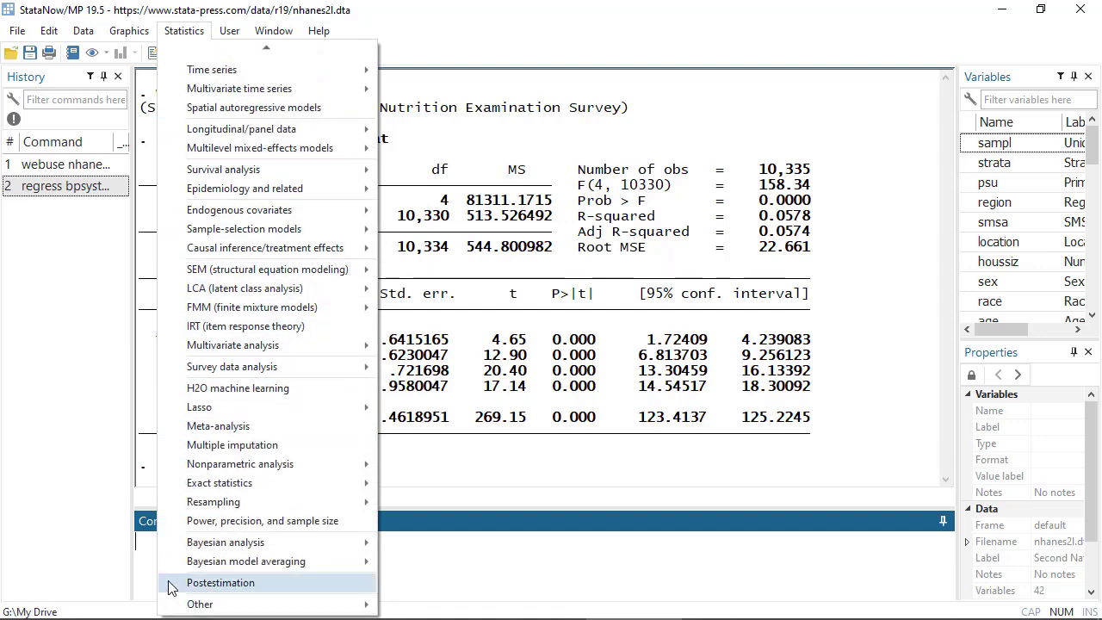
pyautogui.click(172, 583)
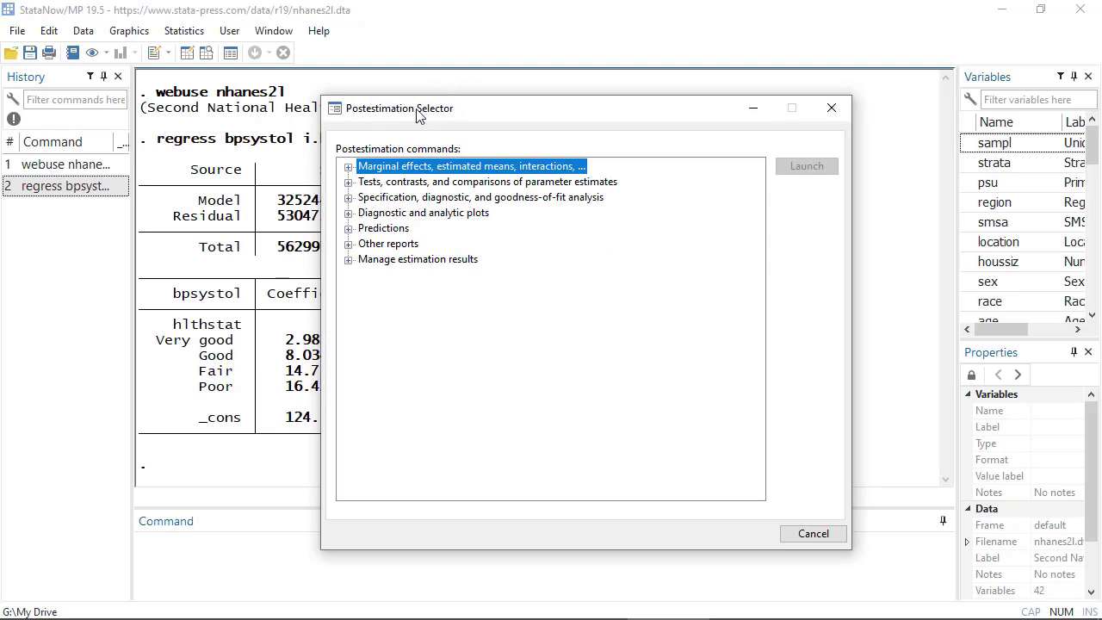
pyautogui.moveTo(417, 115); pyautogui.dragTo(659, 29)
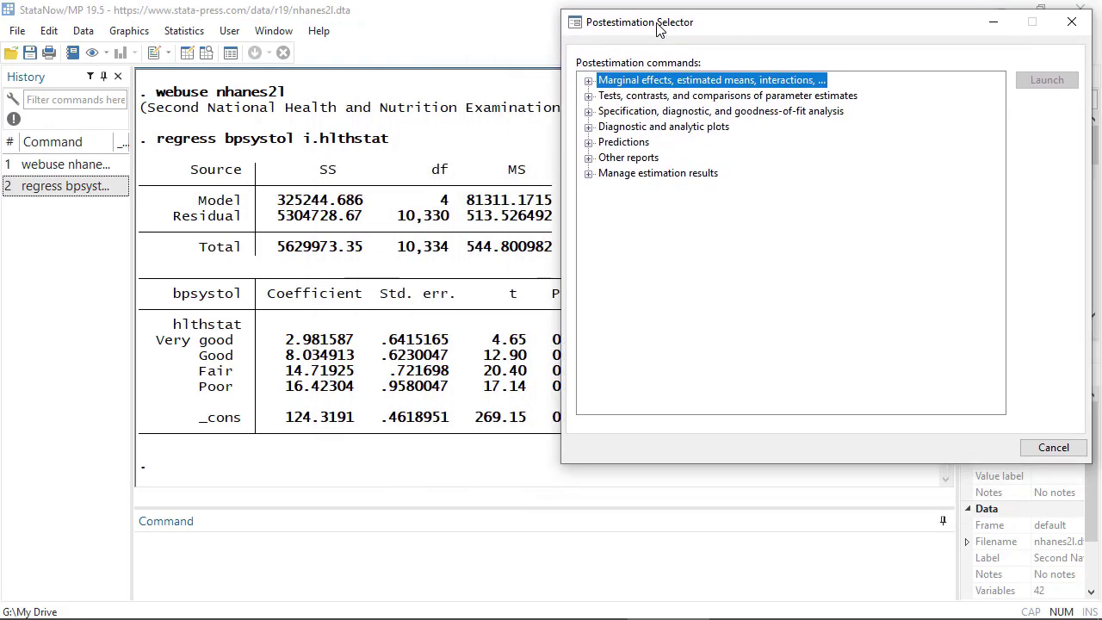
pyautogui.click(589, 112)
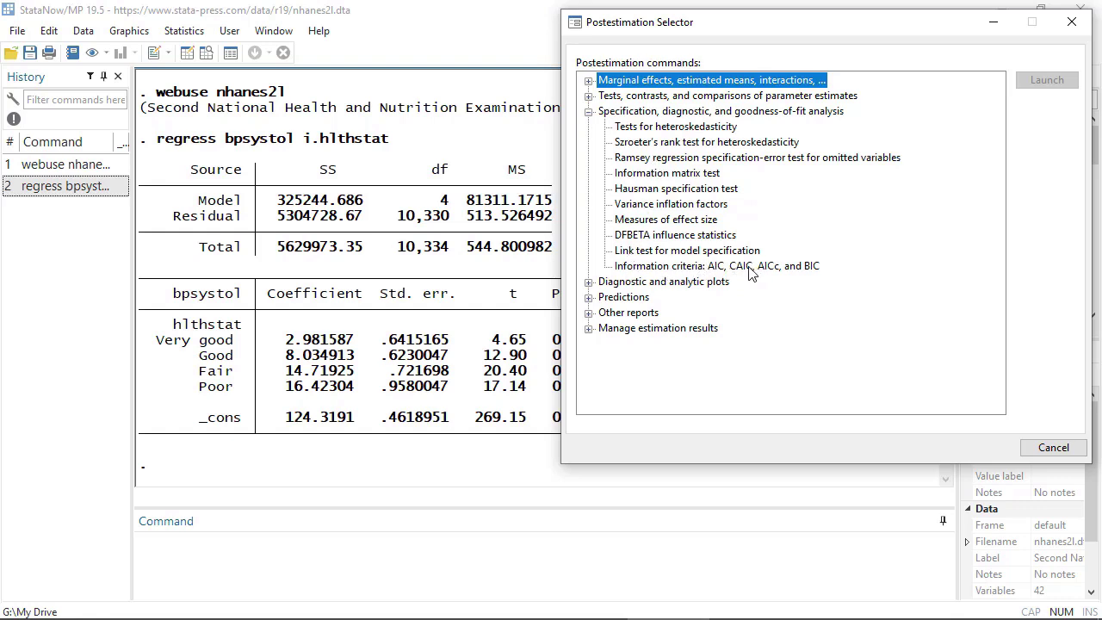
pyautogui.doubleClick(688, 266)
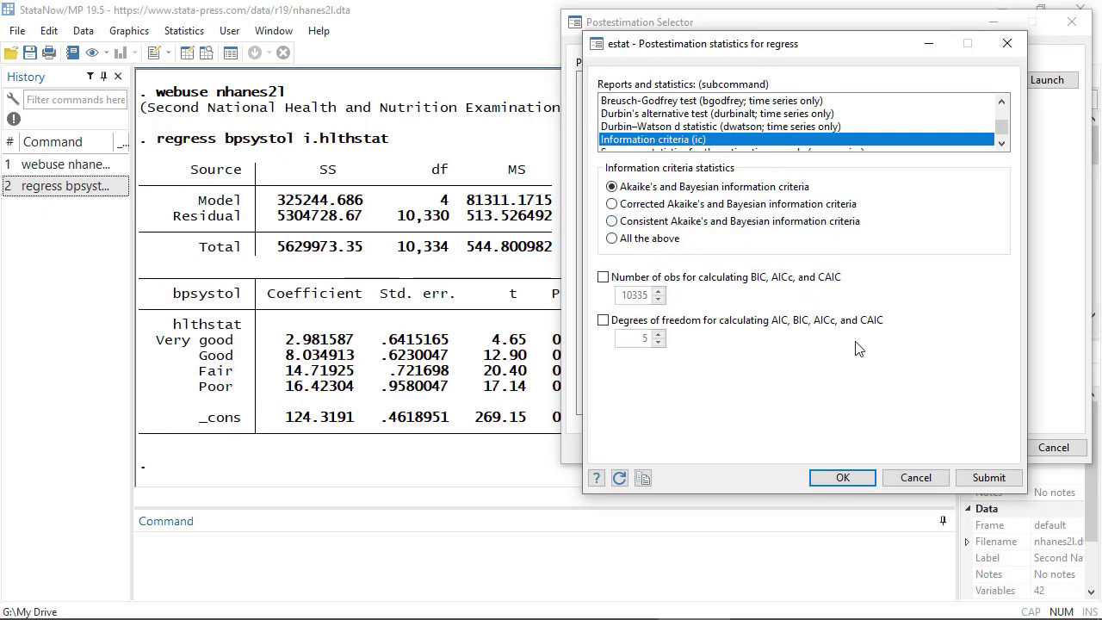
pyautogui.click(987, 478)
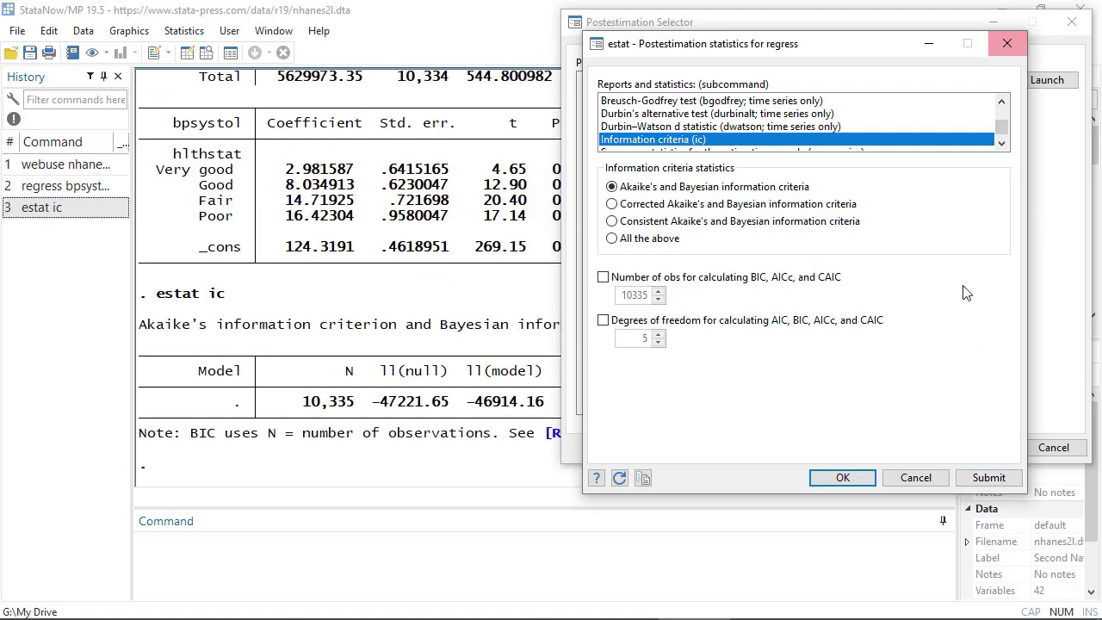
pyautogui.click(521, 188)
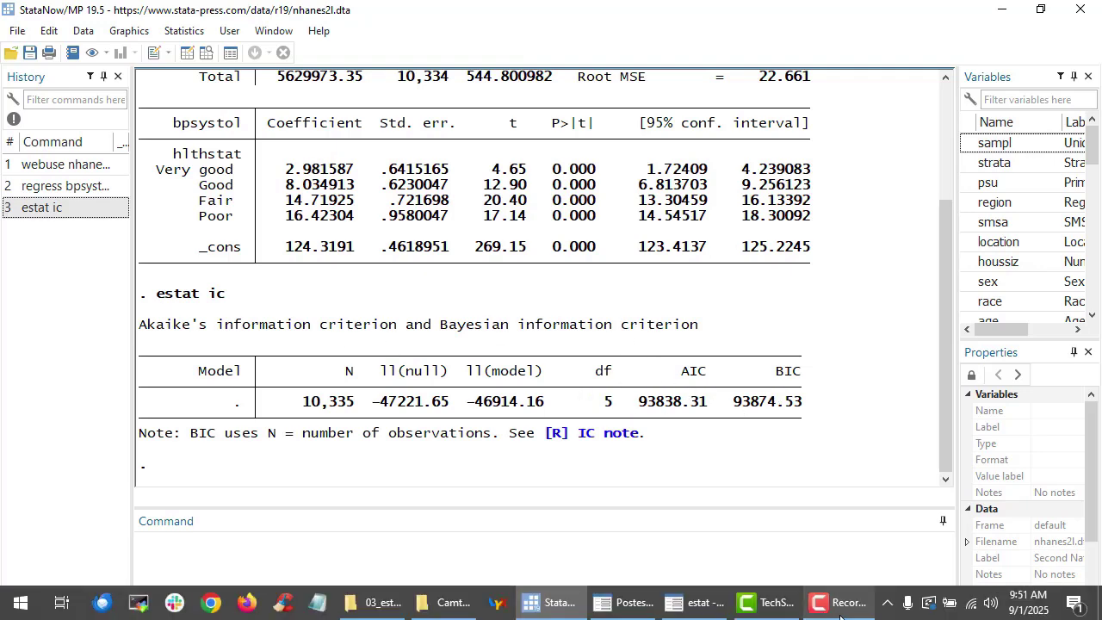
# Recompute the information criteria with the number of observations set to 10332 and the degrees of freedom specified as 5
pyautogui.click(699, 607)
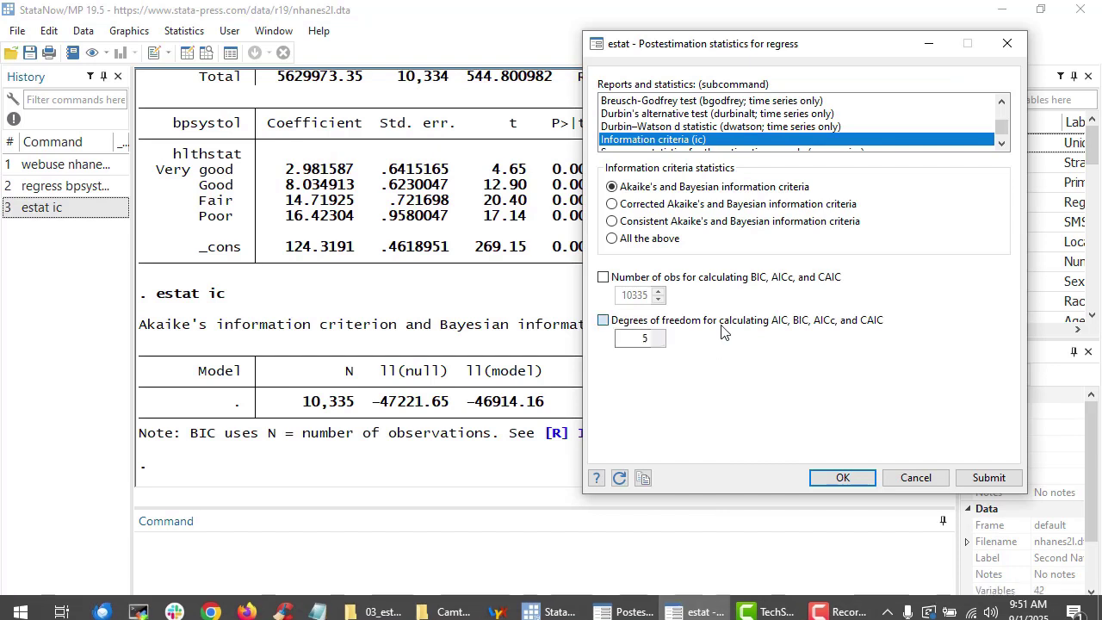
pyautogui.click(724, 325)
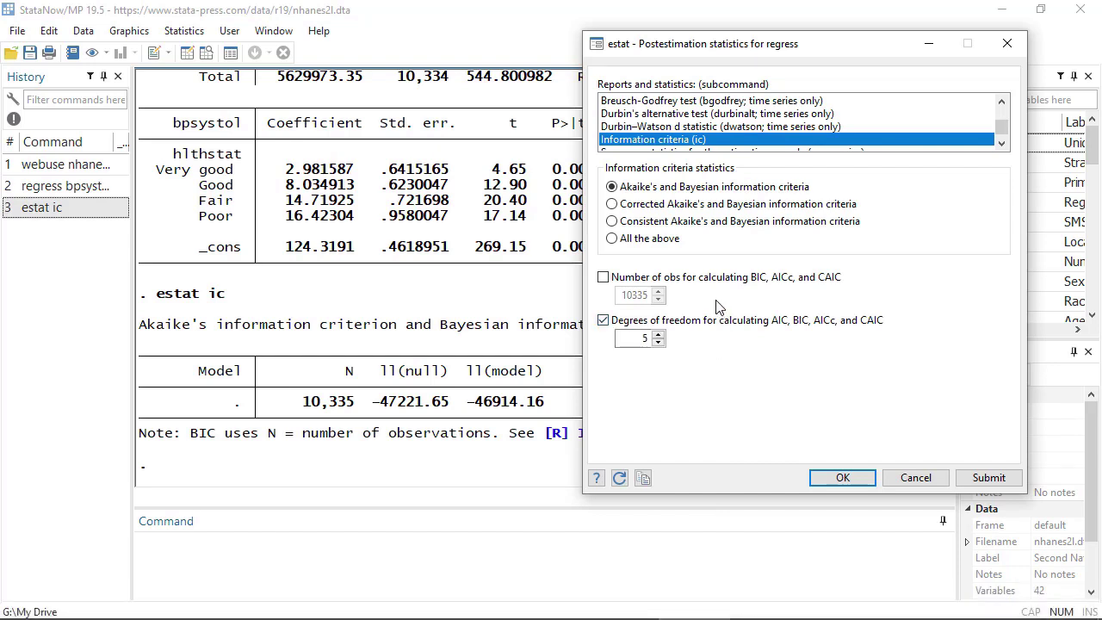
pyautogui.click(603, 277)
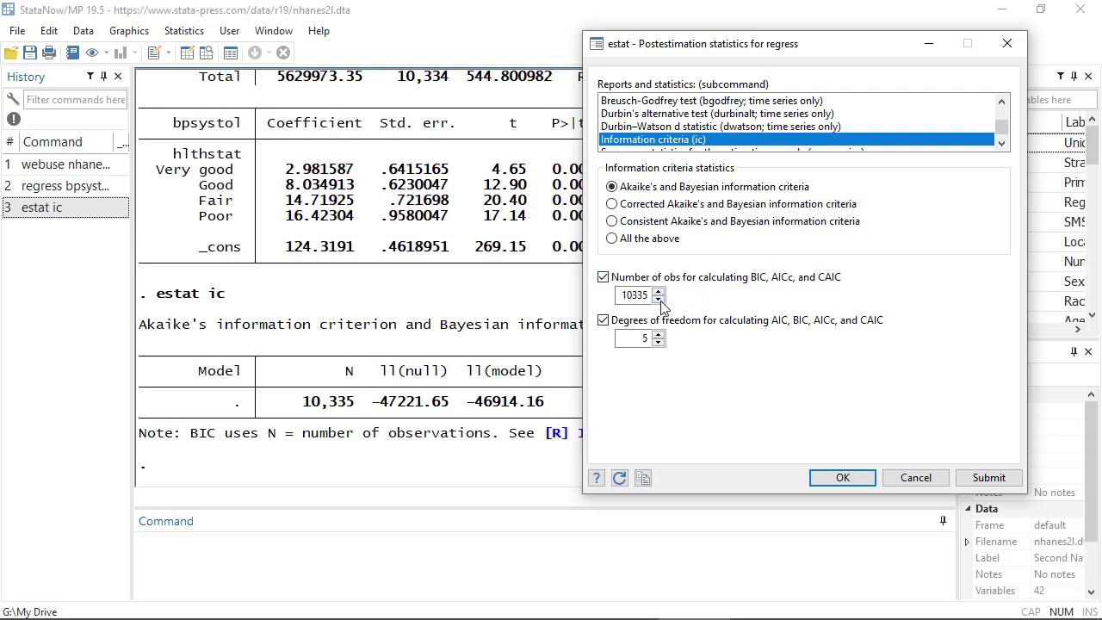
pyautogui.click(659, 298)
pyautogui.click(659, 299)
pyautogui.click(659, 299)
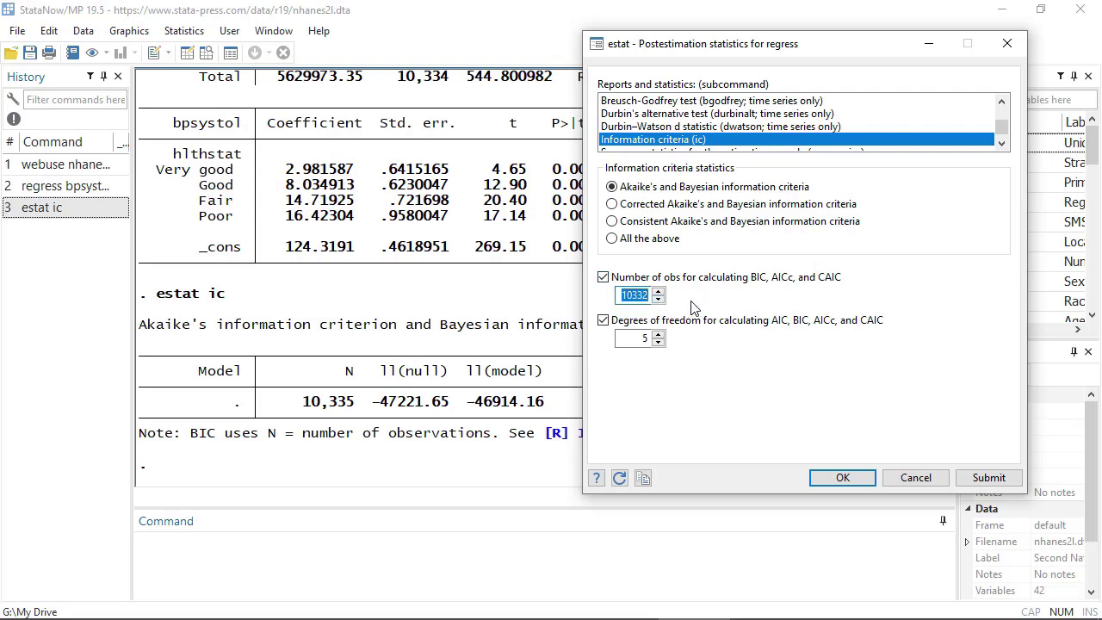
pyautogui.click(988, 480)
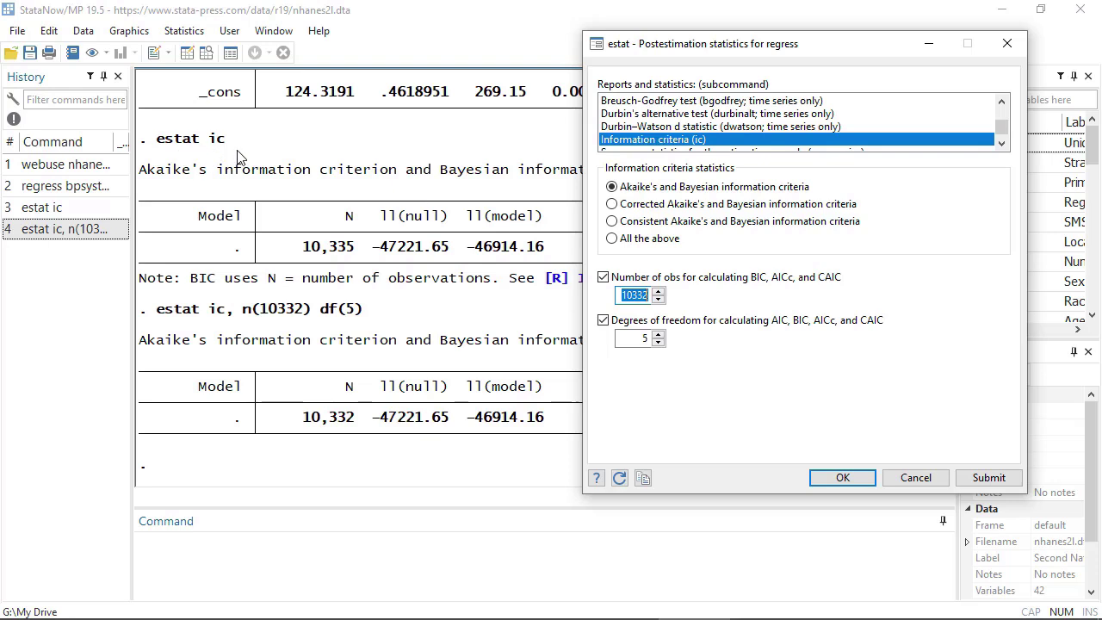
# Recompute the information criteria with the degrees of freedom set to 4, and close the postestimation statistics dialog
pyautogui.click(657, 345)
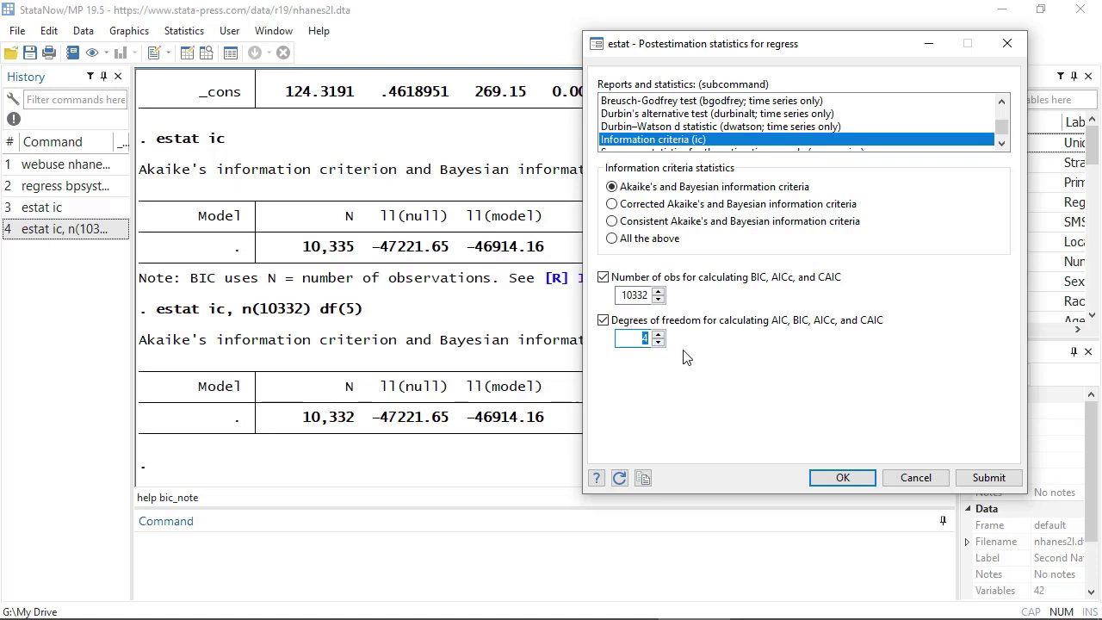
pyautogui.click(986, 481)
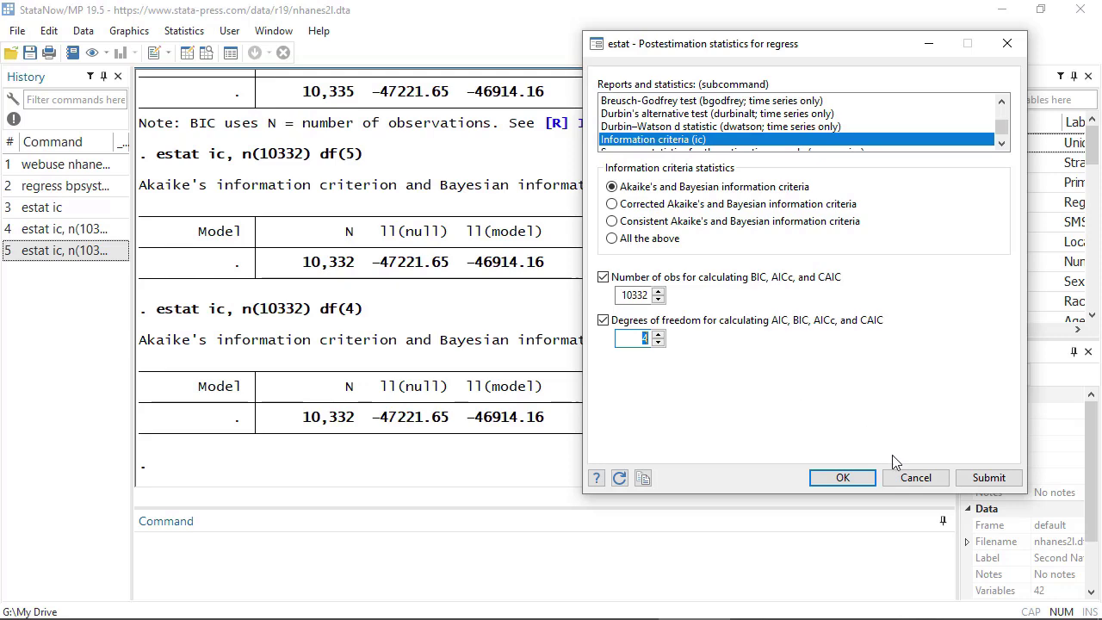
pyautogui.click(906, 484)
pyautogui.click(599, 540)
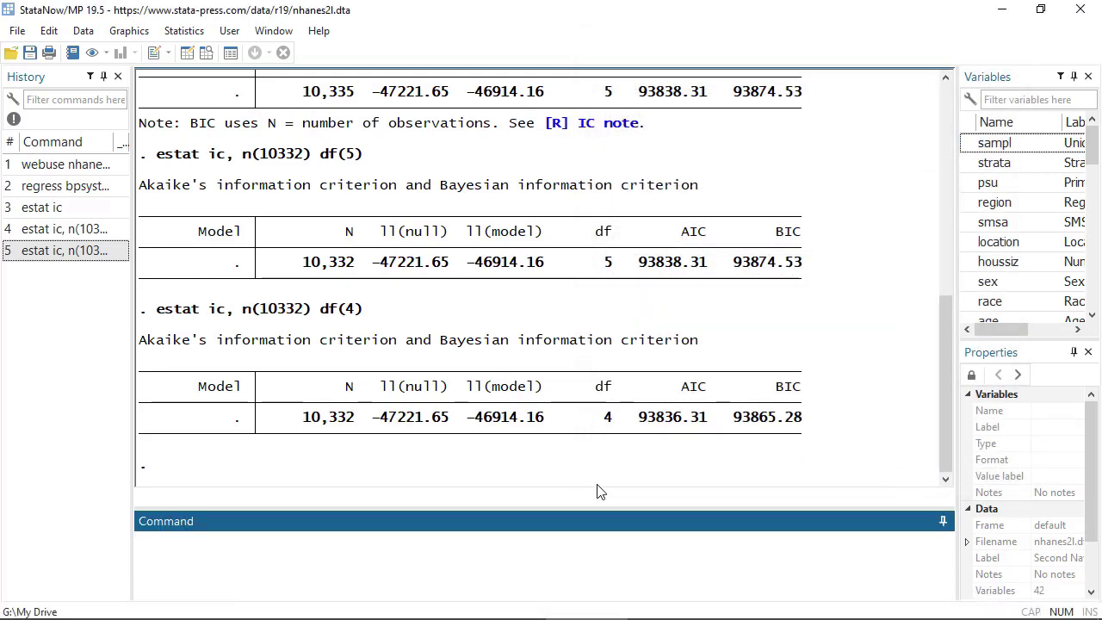
# Create a default table of estimation results from the most recent regression, keeping the dialog open
pyautogui.click(168, 37)
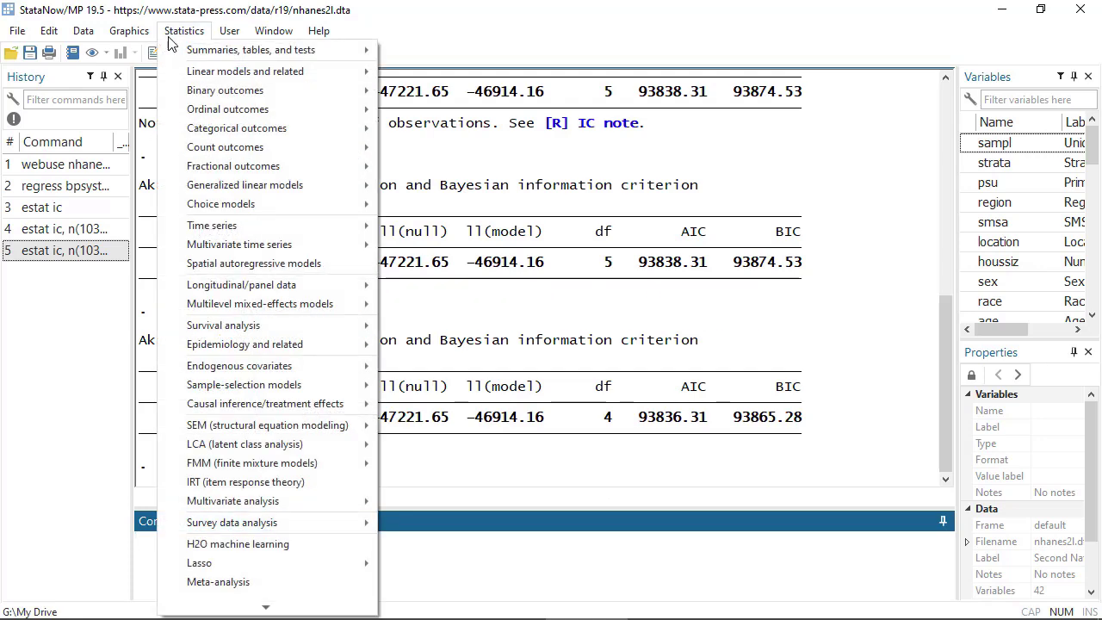
pyautogui.moveTo(177, 54)
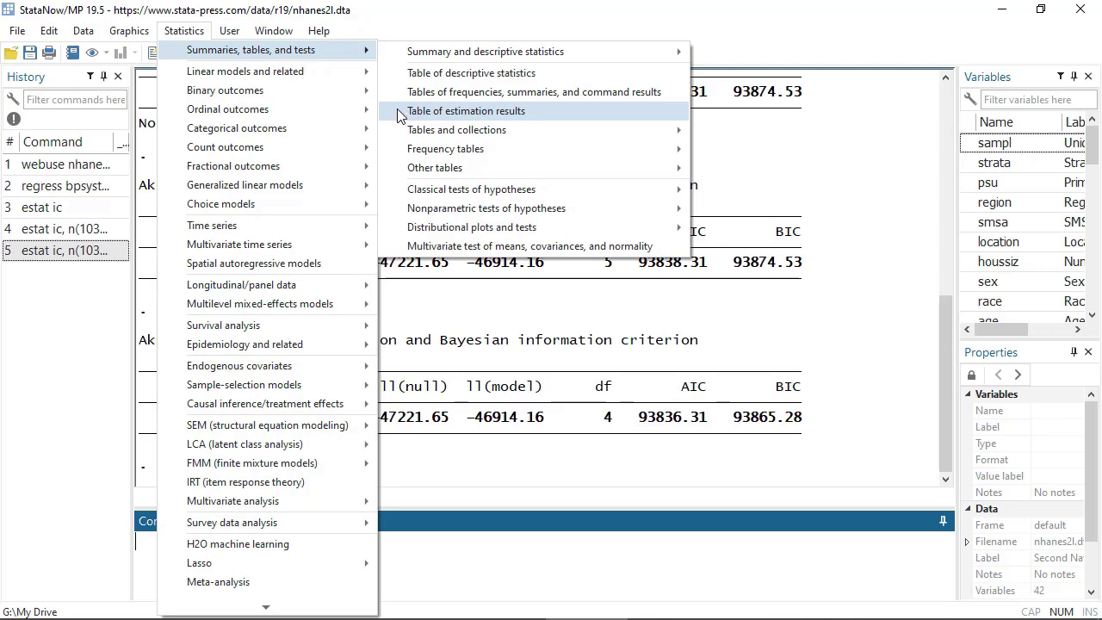
pyautogui.click(465, 111)
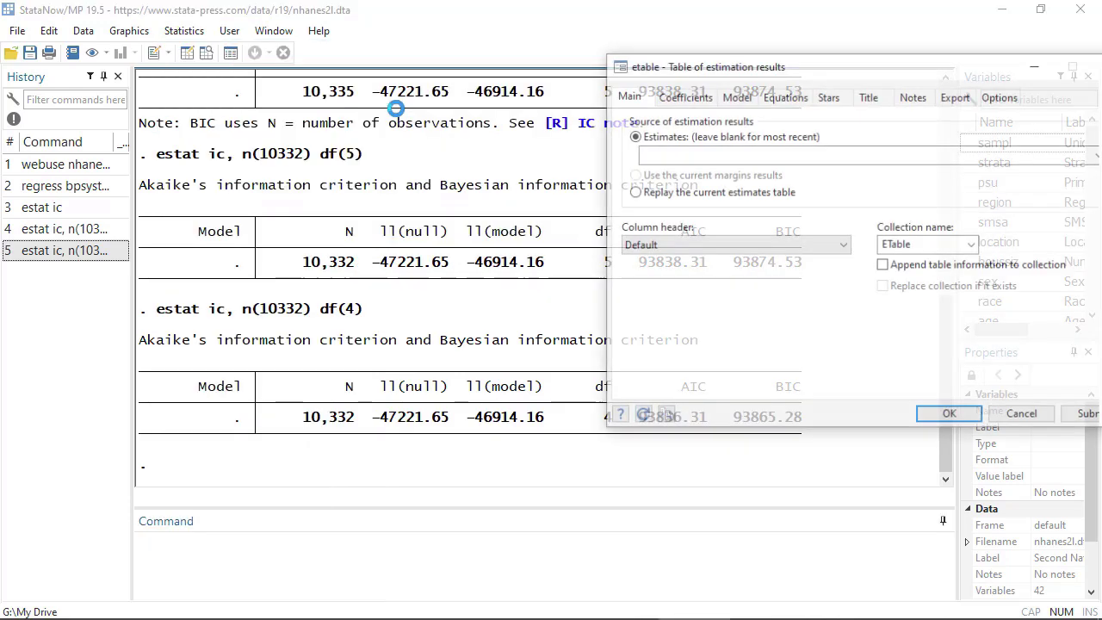
pyautogui.moveTo(686, 71); pyautogui.dragTo(652, 47)
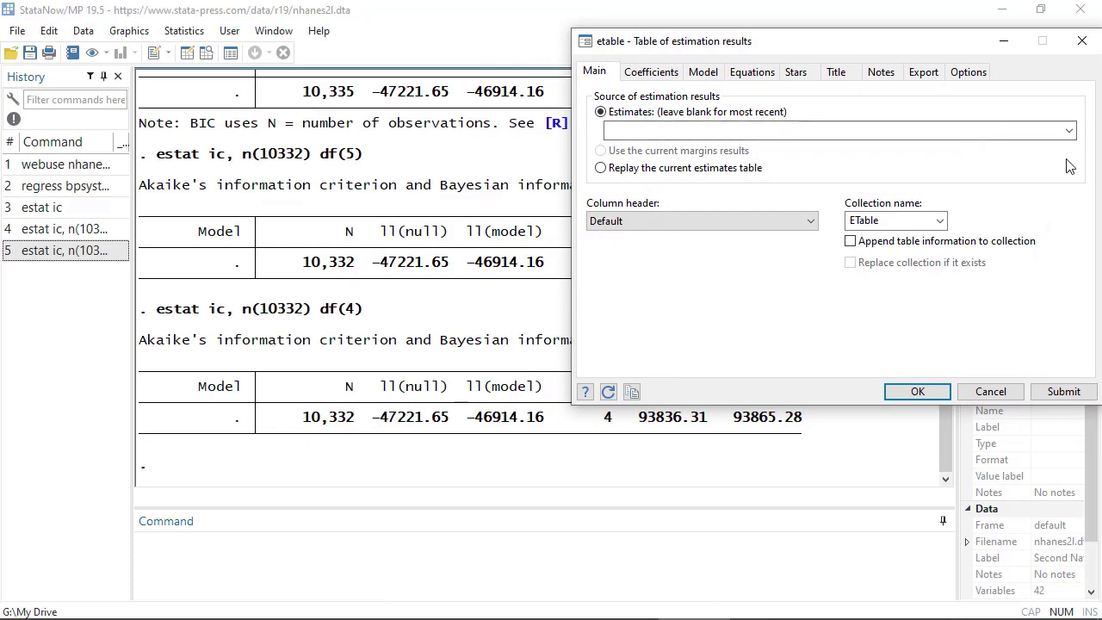
pyautogui.click(1074, 390)
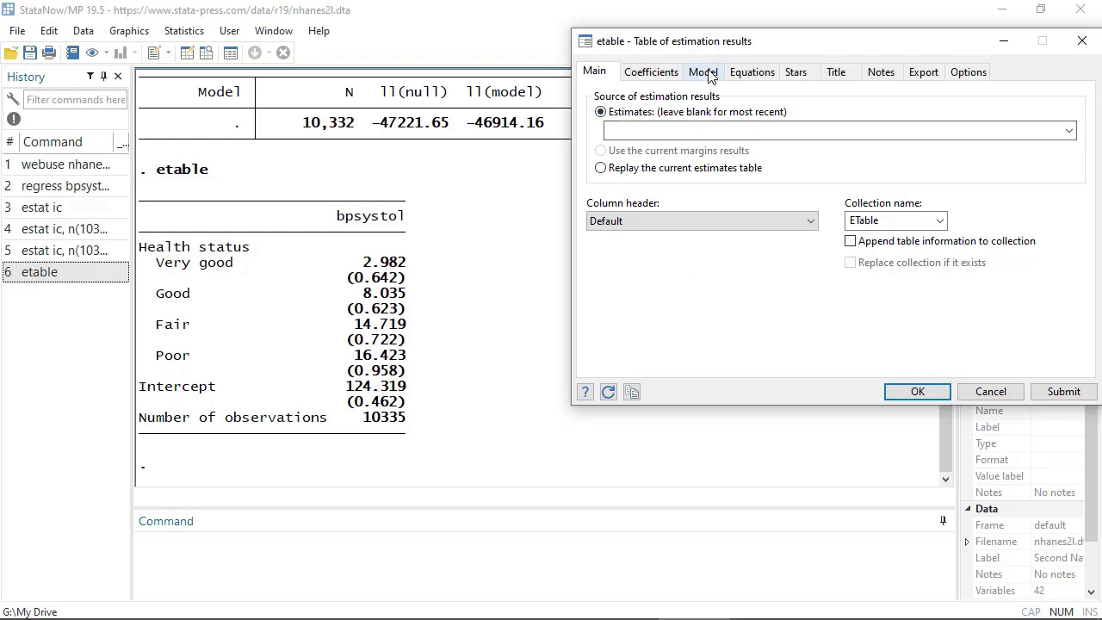
# Define aic as the first model statistic for the table of estimation results
pyautogui.click(706, 75)
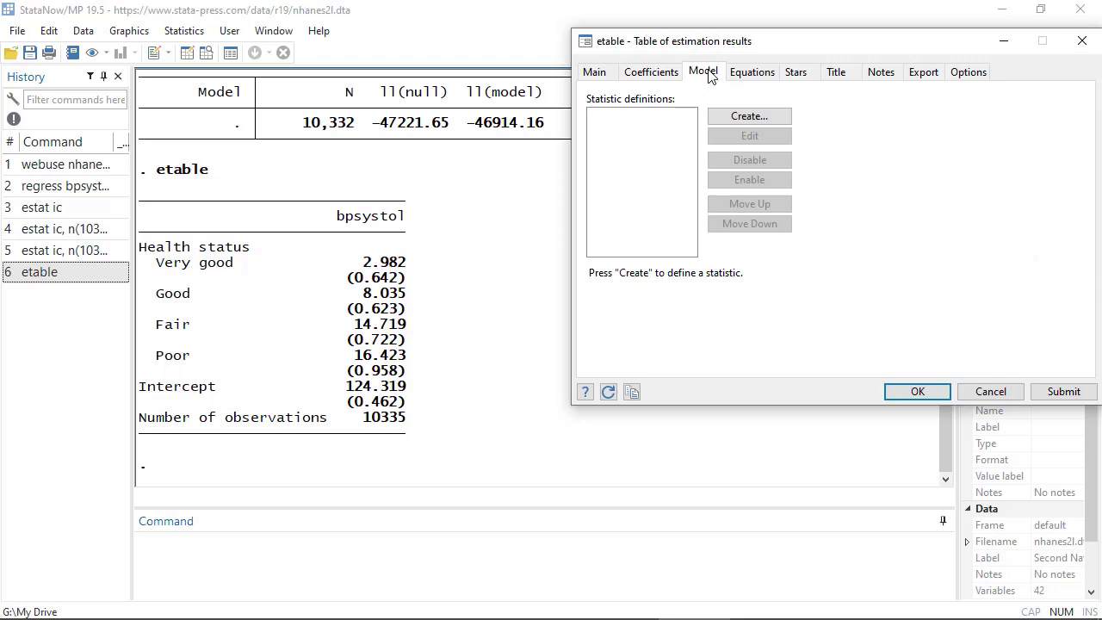
pyautogui.click(747, 119)
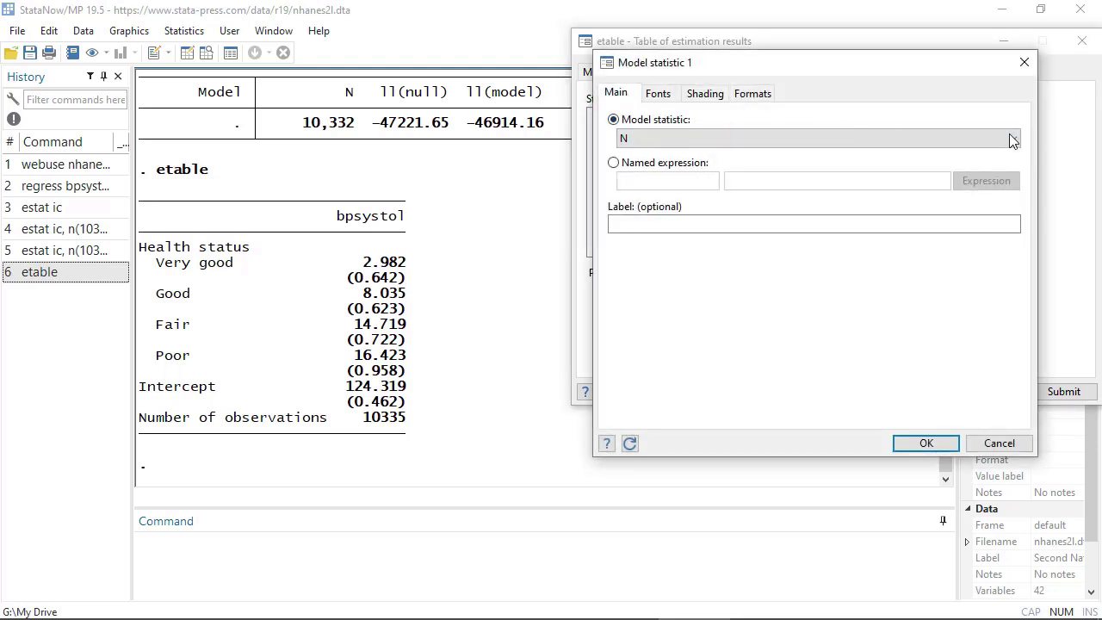
pyautogui.click(1012, 138)
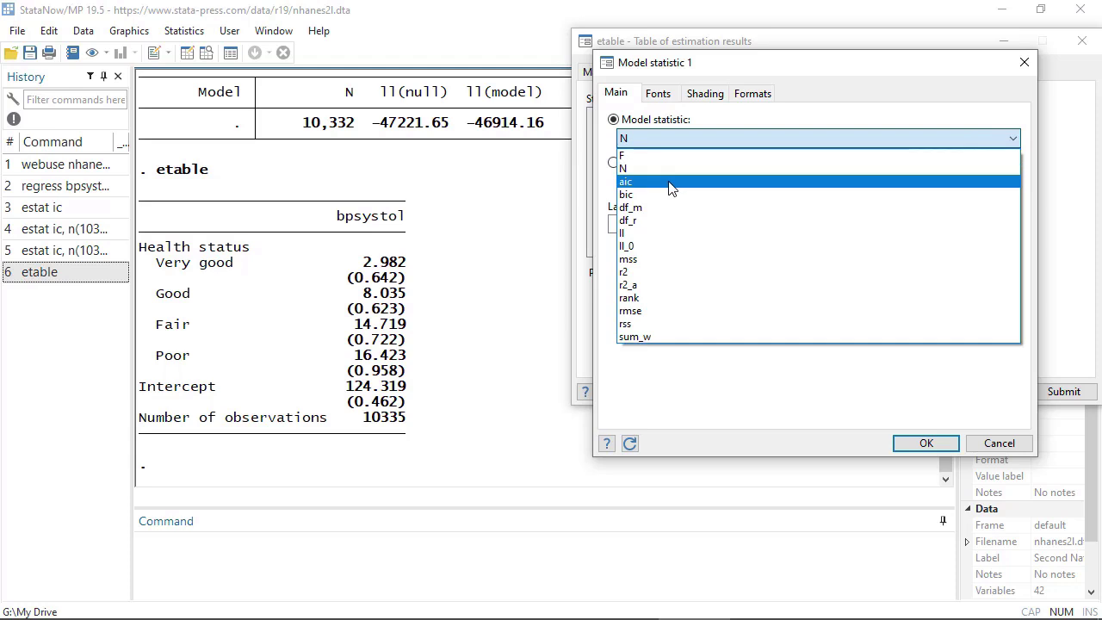
pyautogui.click(672, 184)
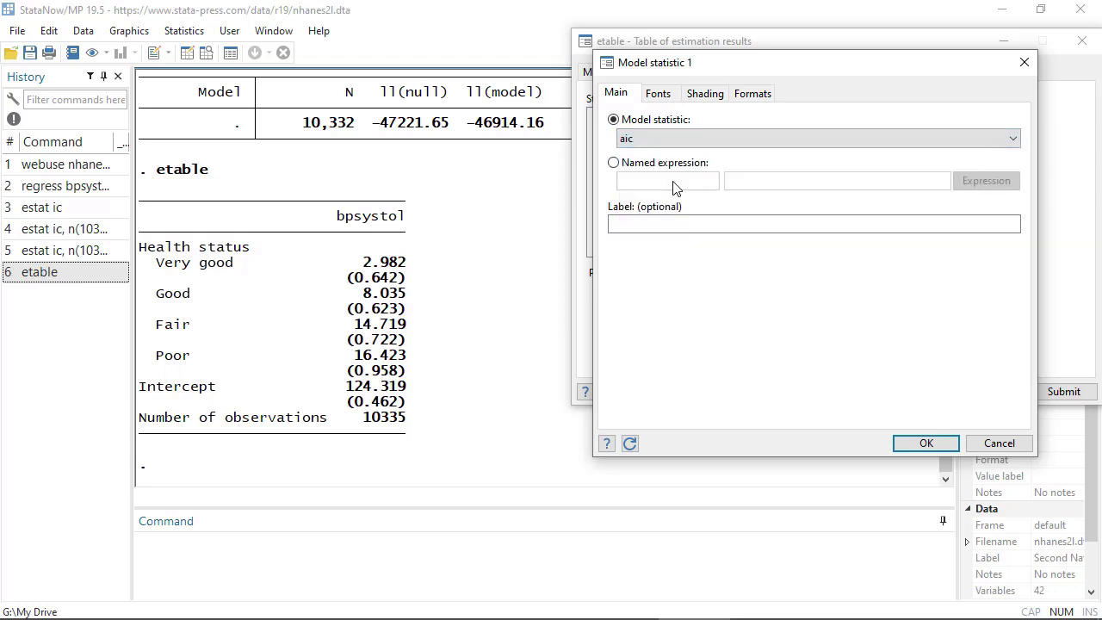
pyautogui.click(925, 444)
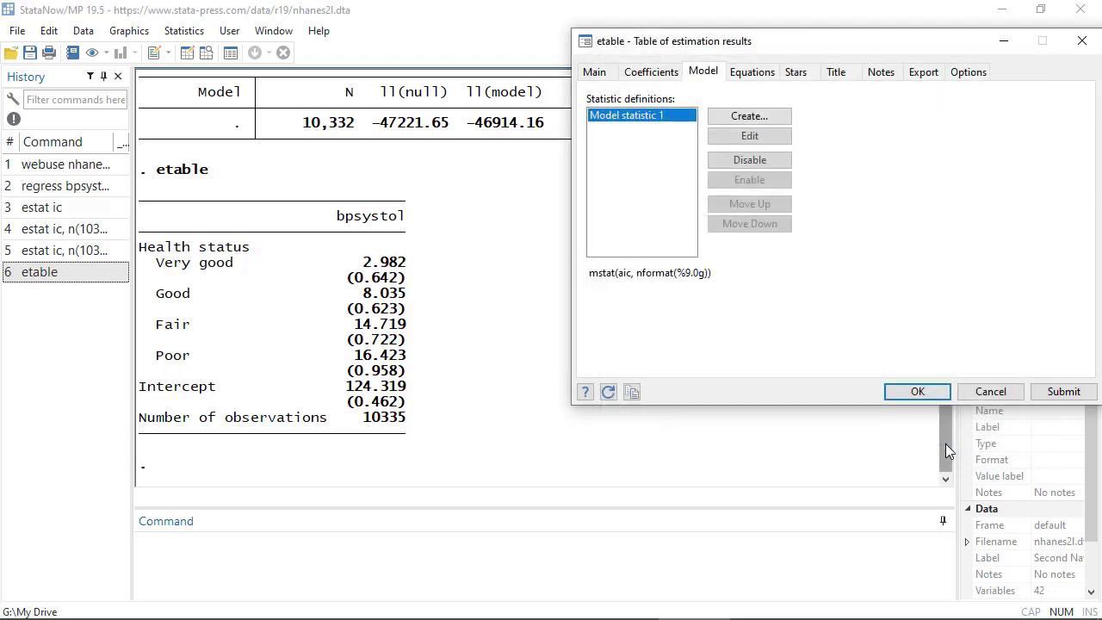
# Define bic as the second model statistic and generate the estimation results table with both statistics
pyautogui.click(756, 120)
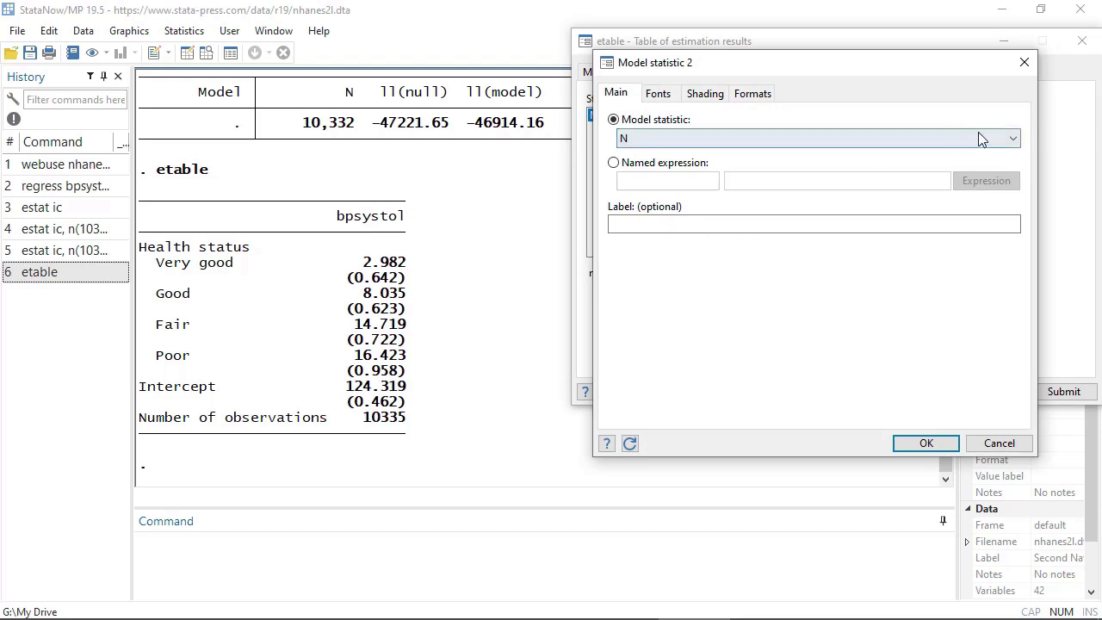
pyautogui.click(1012, 141)
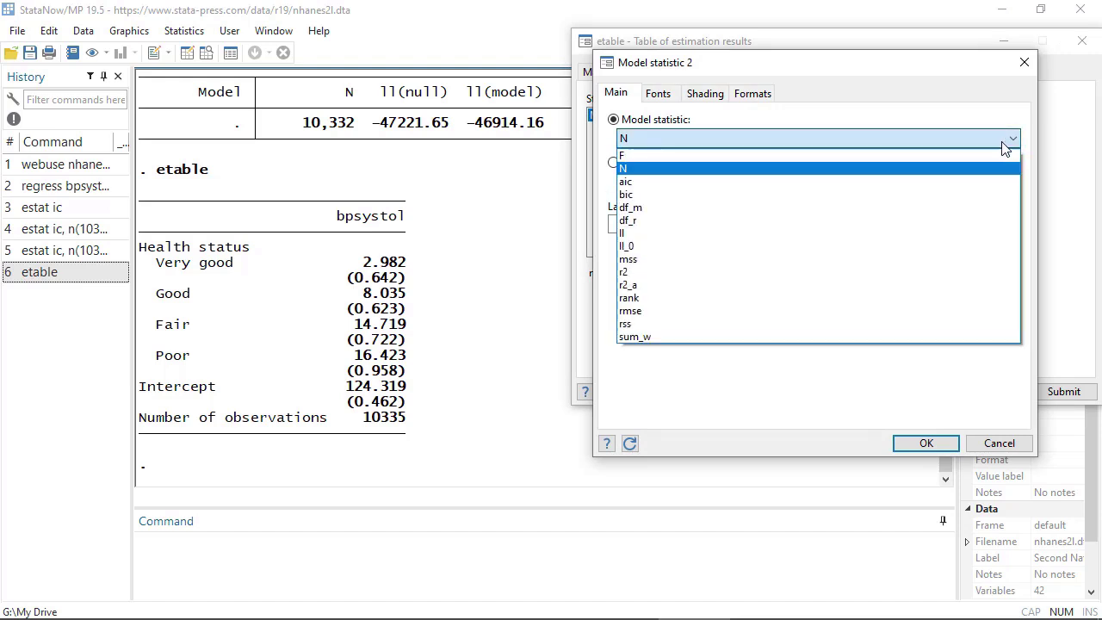
pyautogui.click(807, 195)
pyautogui.click(926, 443)
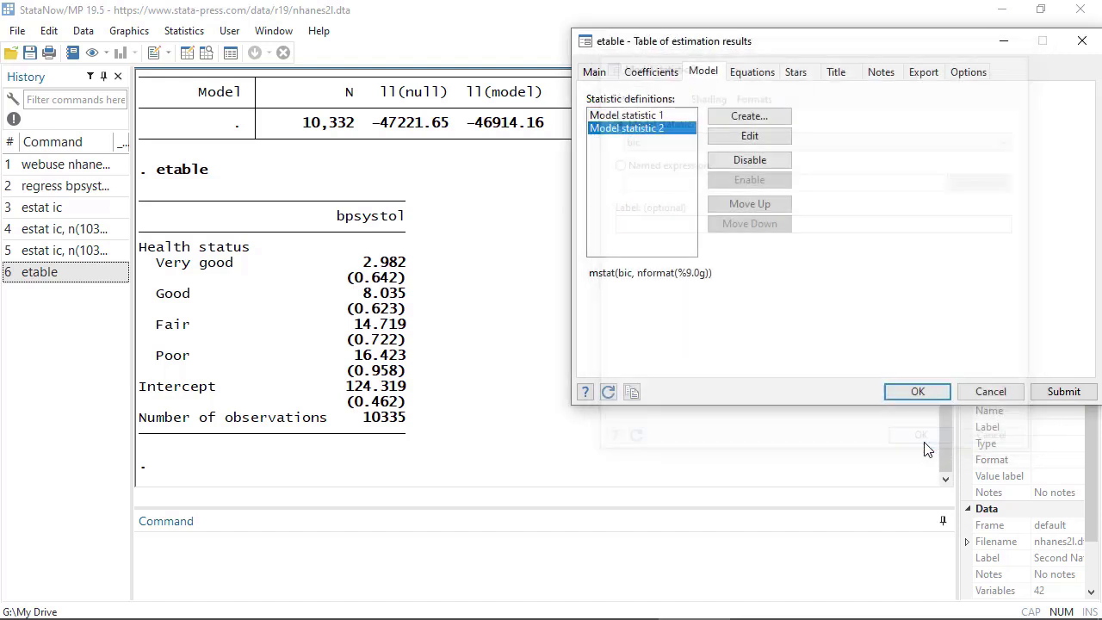
pyautogui.click(1063, 391)
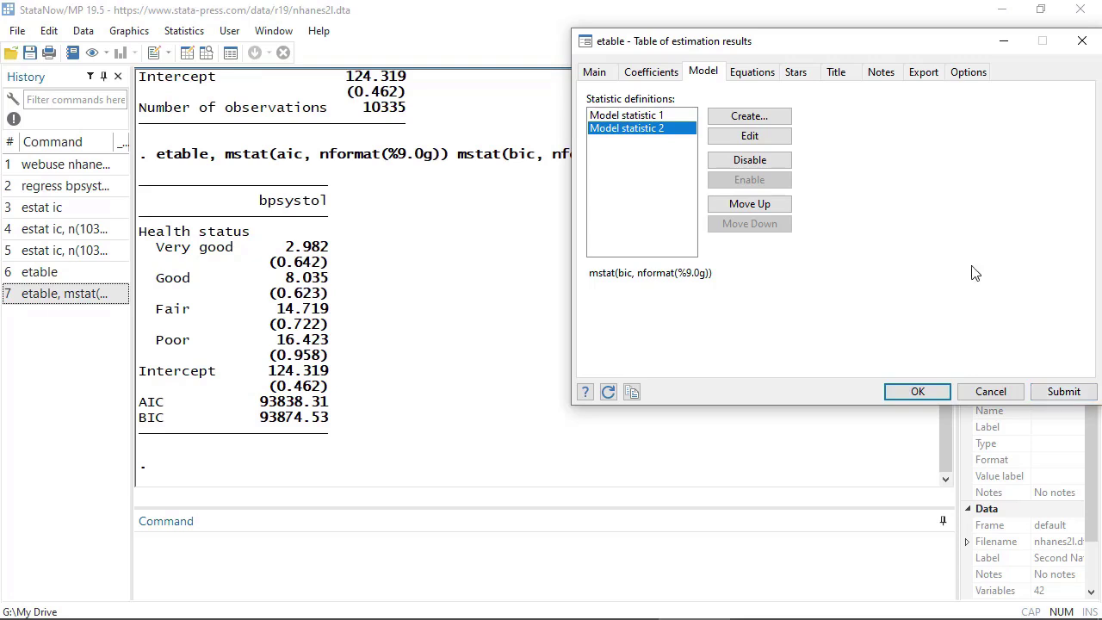